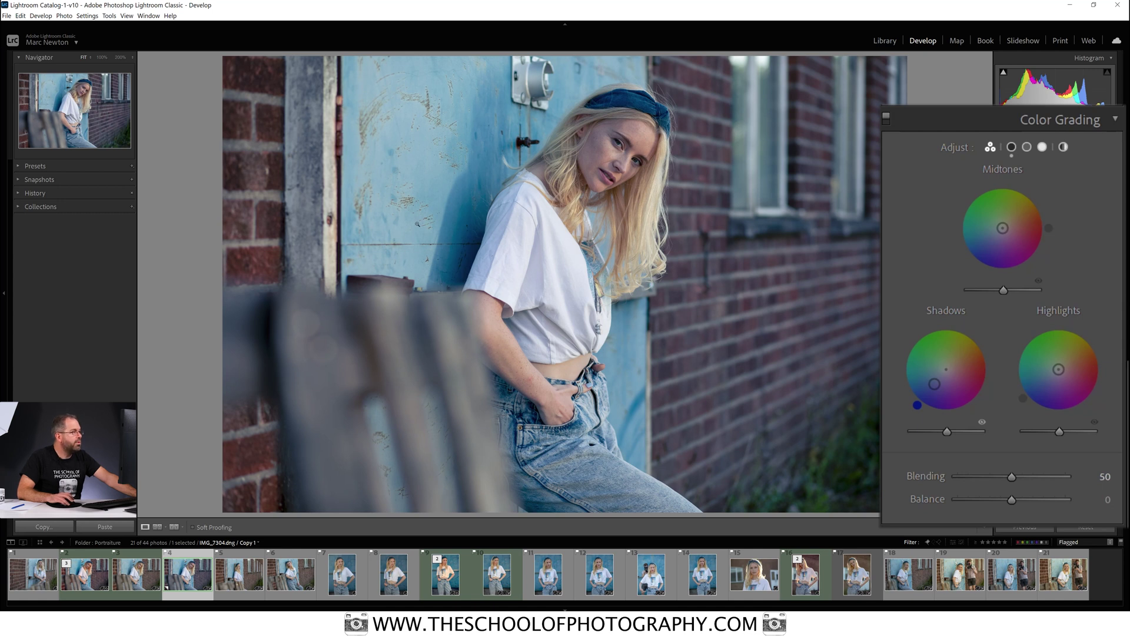
# Tint the highlights orange with hue 31 and saturation 56, and compare the photo with and without the color grading.
pyautogui.click(599, 151)
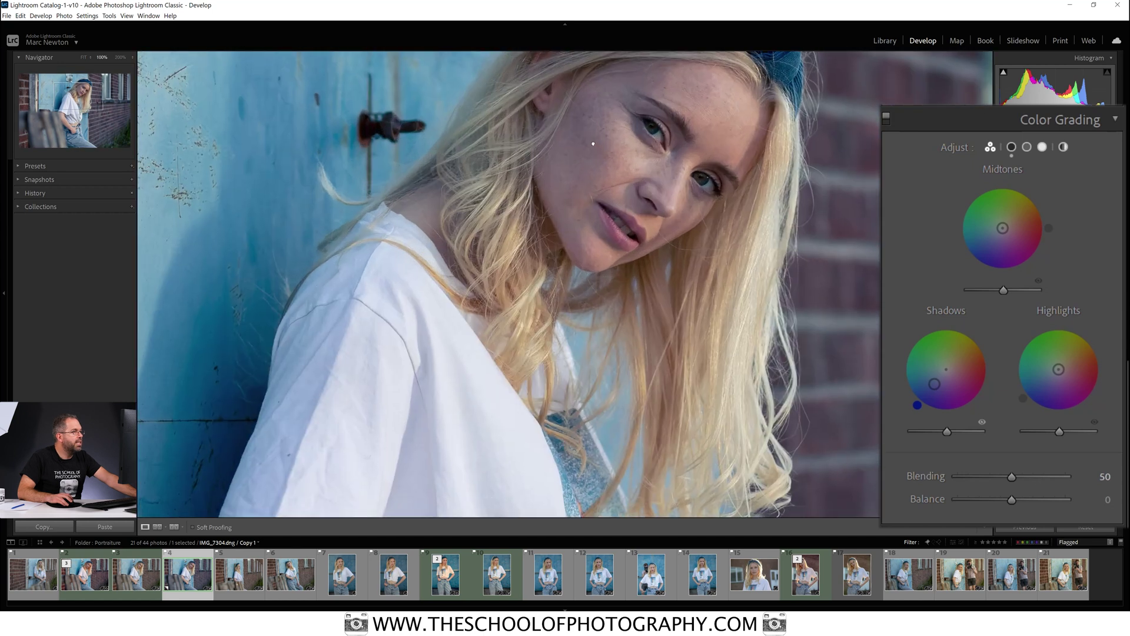
pyautogui.moveTo(588, 180); pyautogui.dragTo(471, 263)
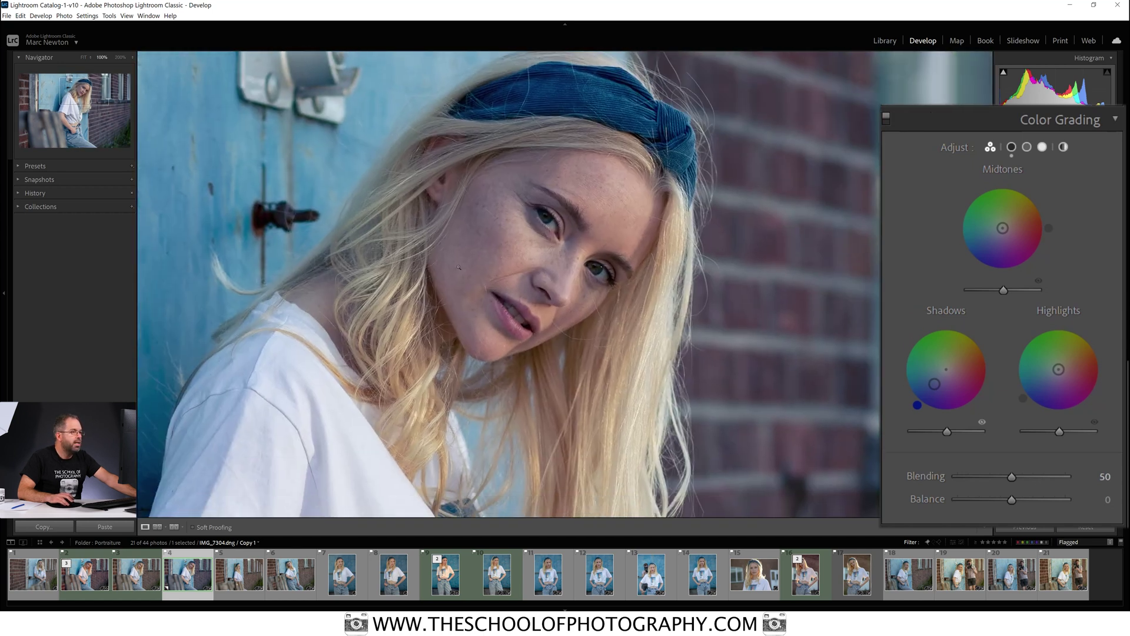
pyautogui.click(458, 267)
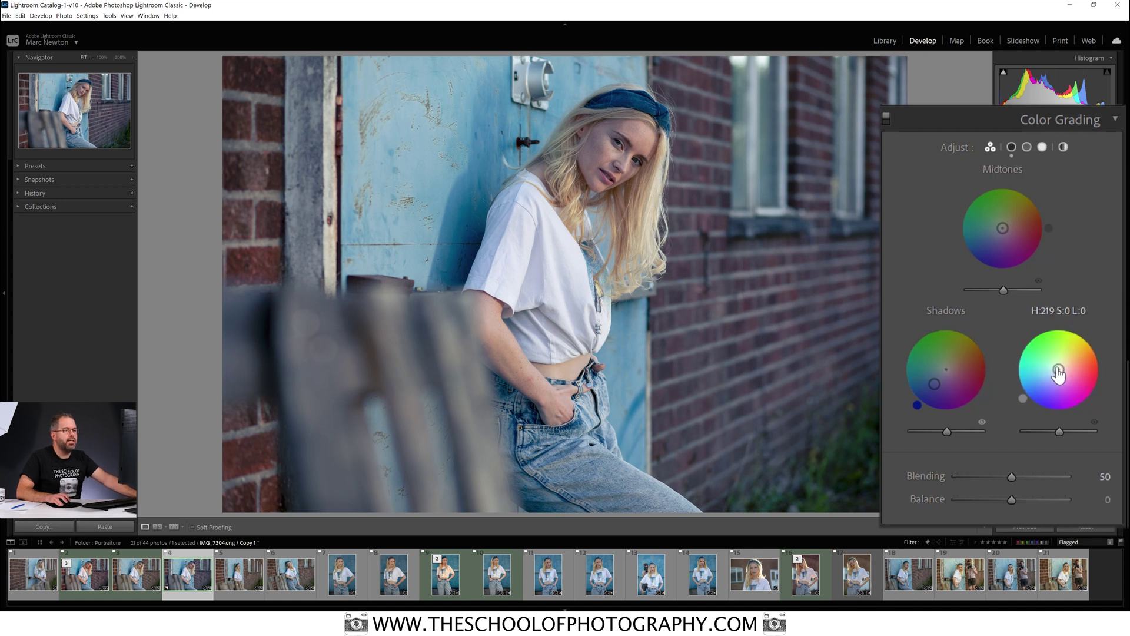
pyautogui.moveTo(1058, 369); pyautogui.dragTo(1072, 359)
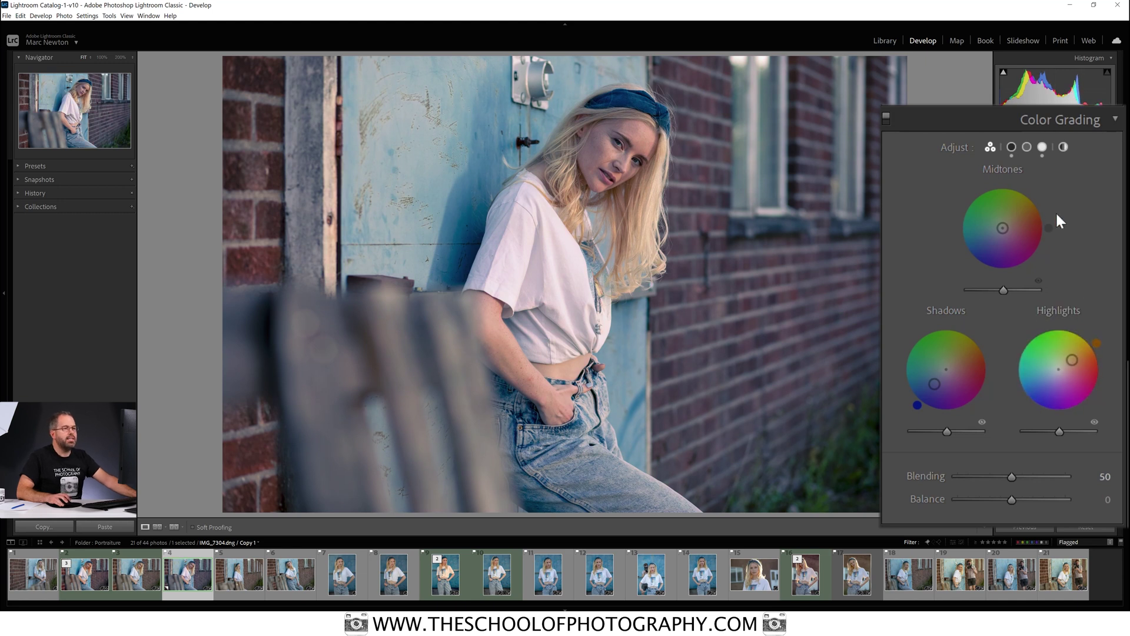
pyautogui.click(1040, 147)
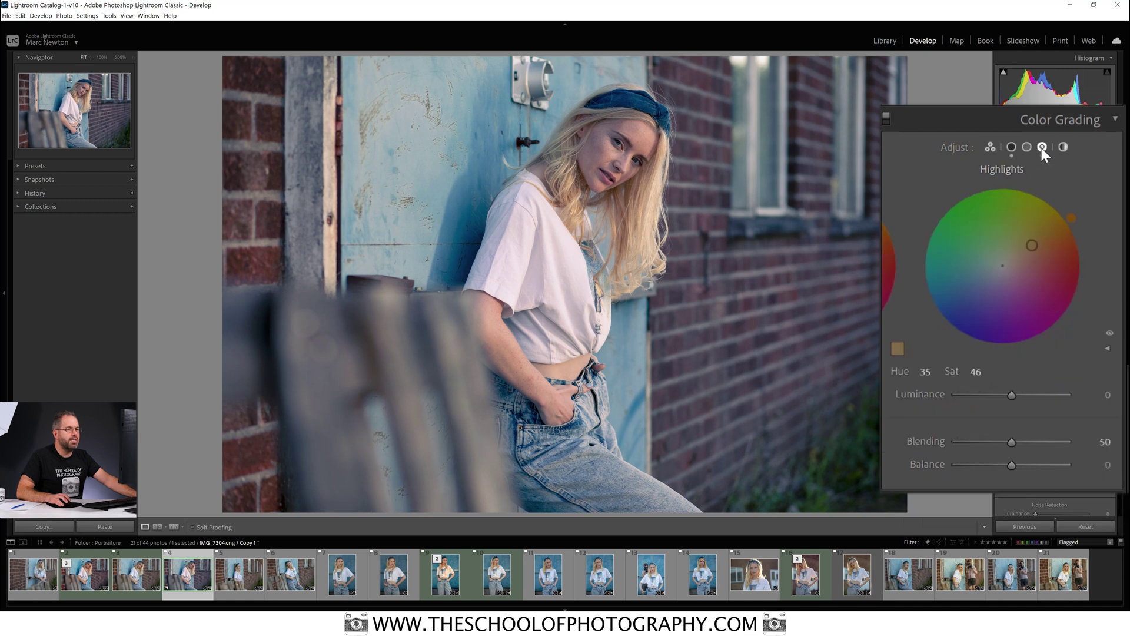
pyautogui.moveTo(1039, 242)
pyautogui.mouseDown()
pyautogui.moveTo(1047, 235)
pyautogui.moveTo(1039, 244)
pyautogui.mouseUp()
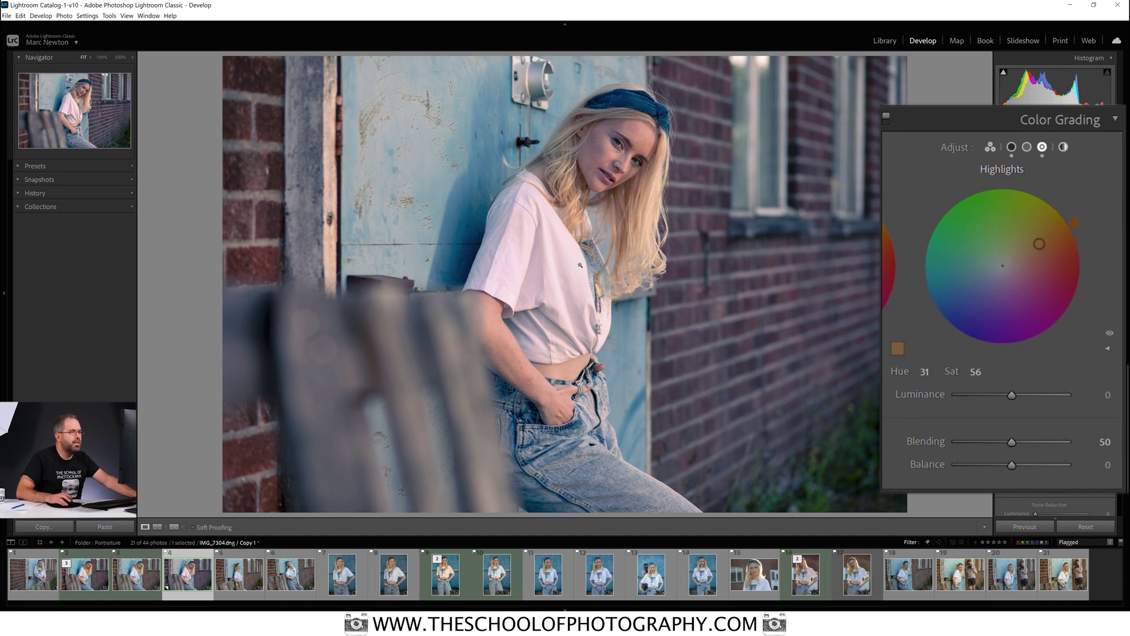
pyautogui.click(886, 119)
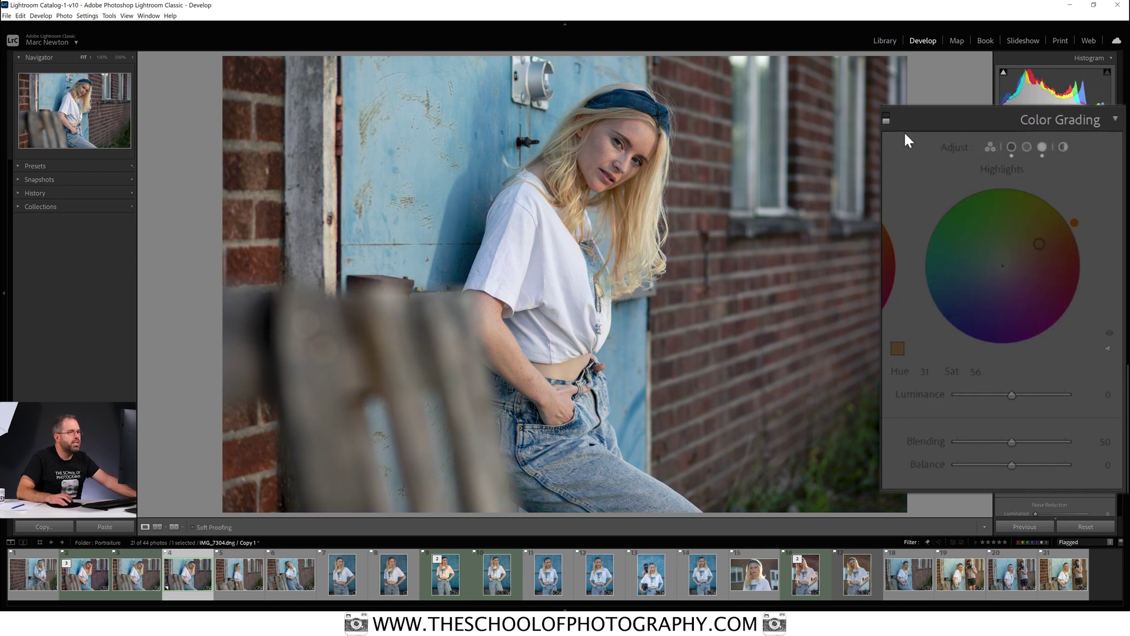
pyautogui.click(886, 118)
pyautogui.click(886, 116)
pyautogui.click(885, 116)
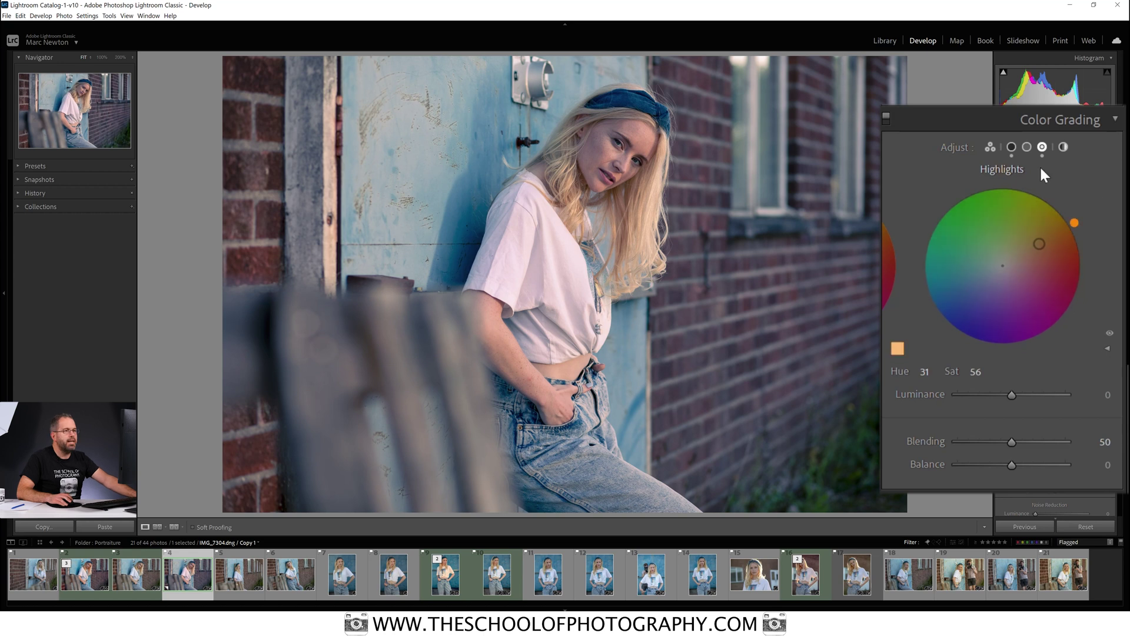
# Warm the midtones with hue 44 and saturation 24, and compare the photo with and without the color grading.
pyautogui.click(1028, 146)
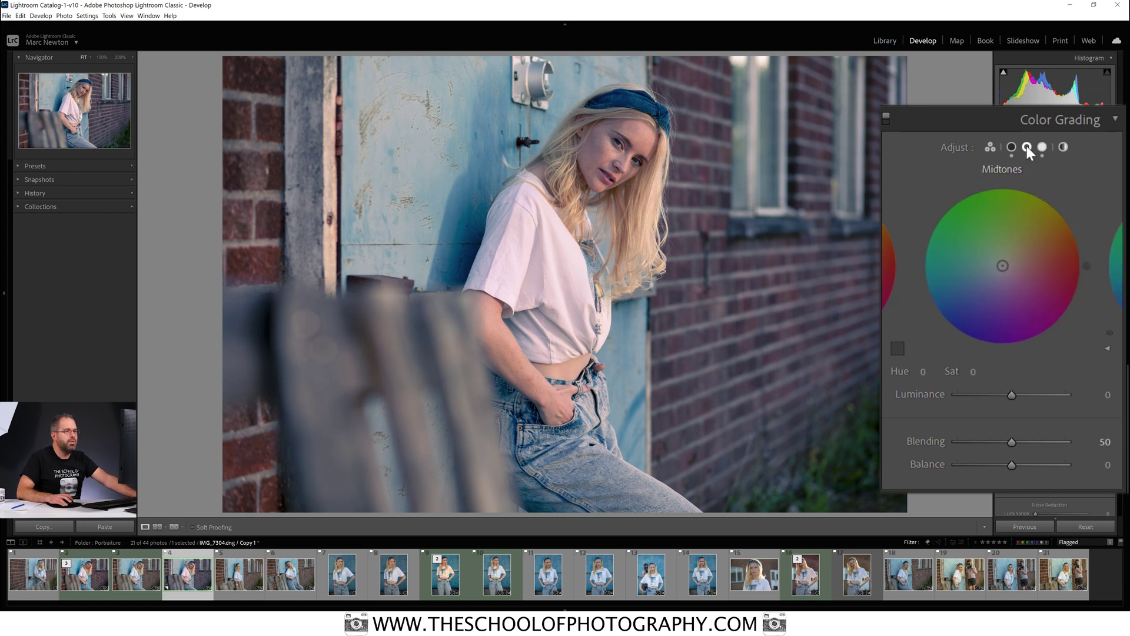
pyautogui.click(990, 148)
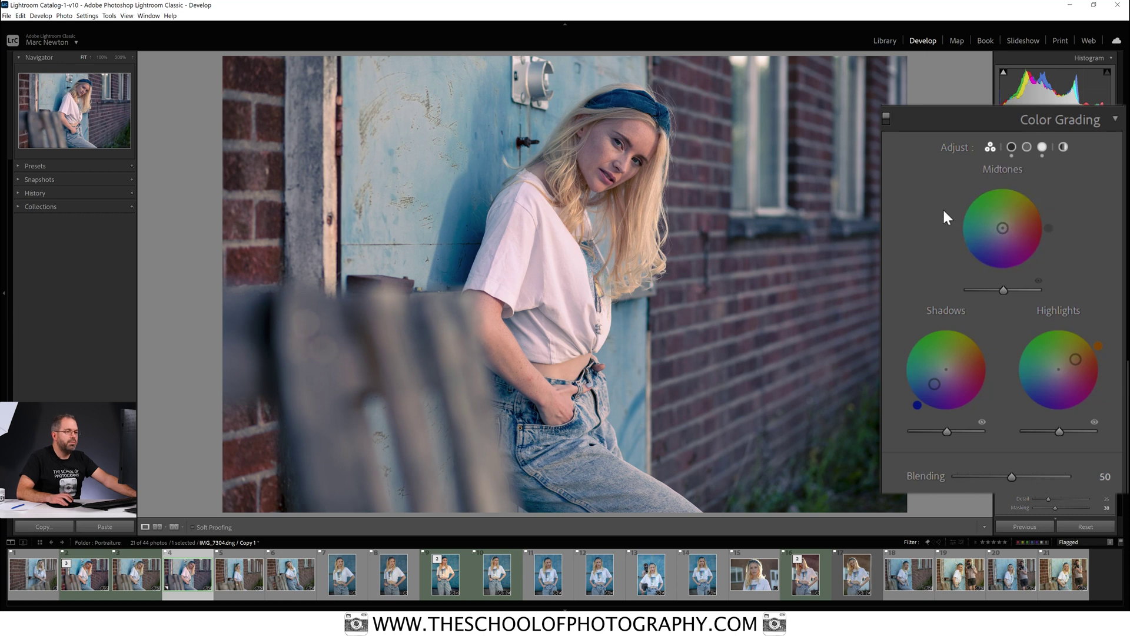
pyautogui.click(1026, 146)
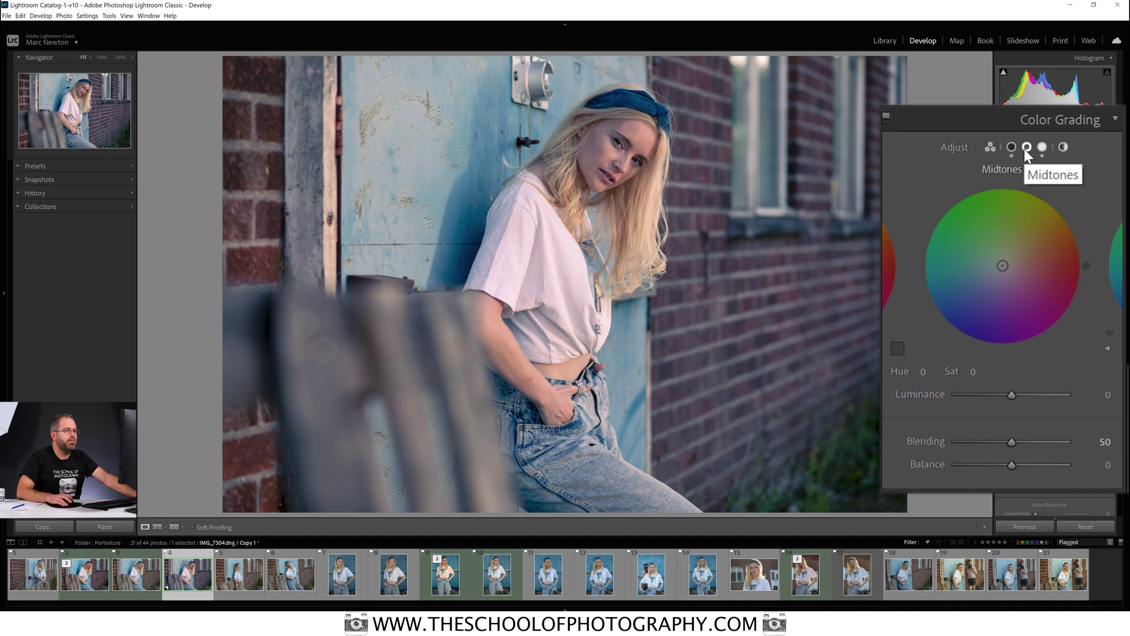
pyautogui.moveTo(1006, 266); pyautogui.dragTo(1017, 252)
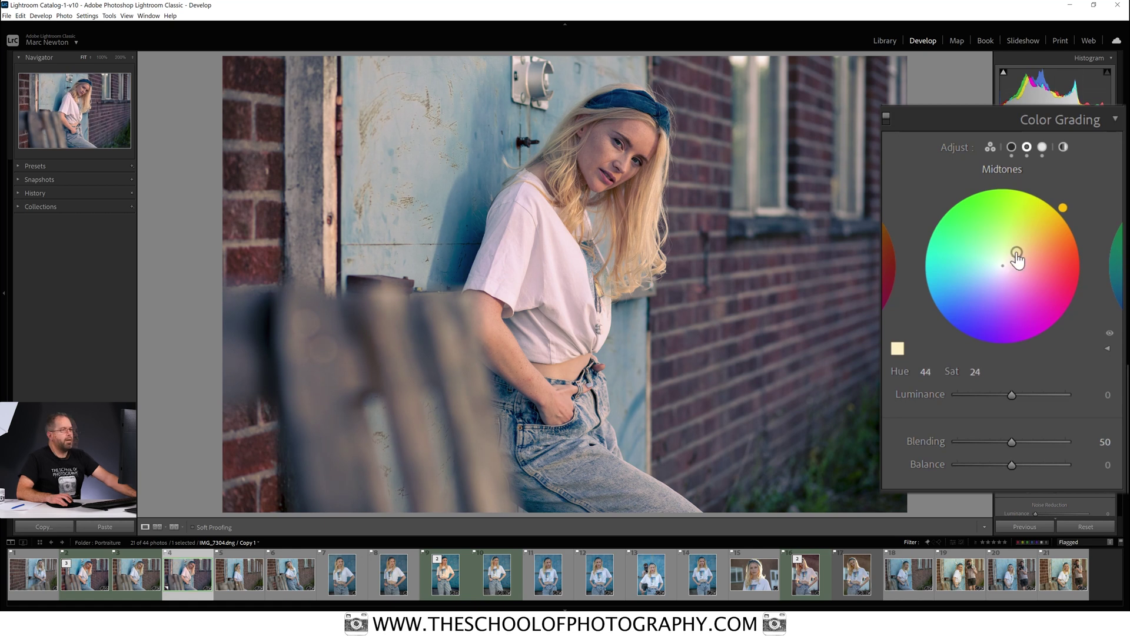
pyautogui.click(990, 148)
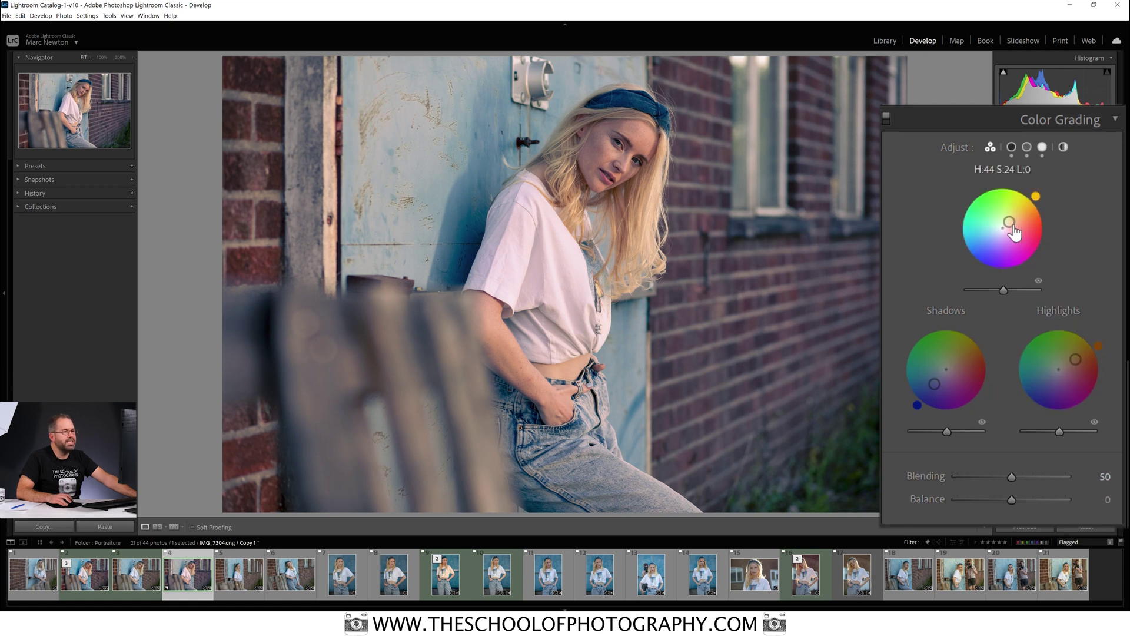
pyautogui.click(886, 118)
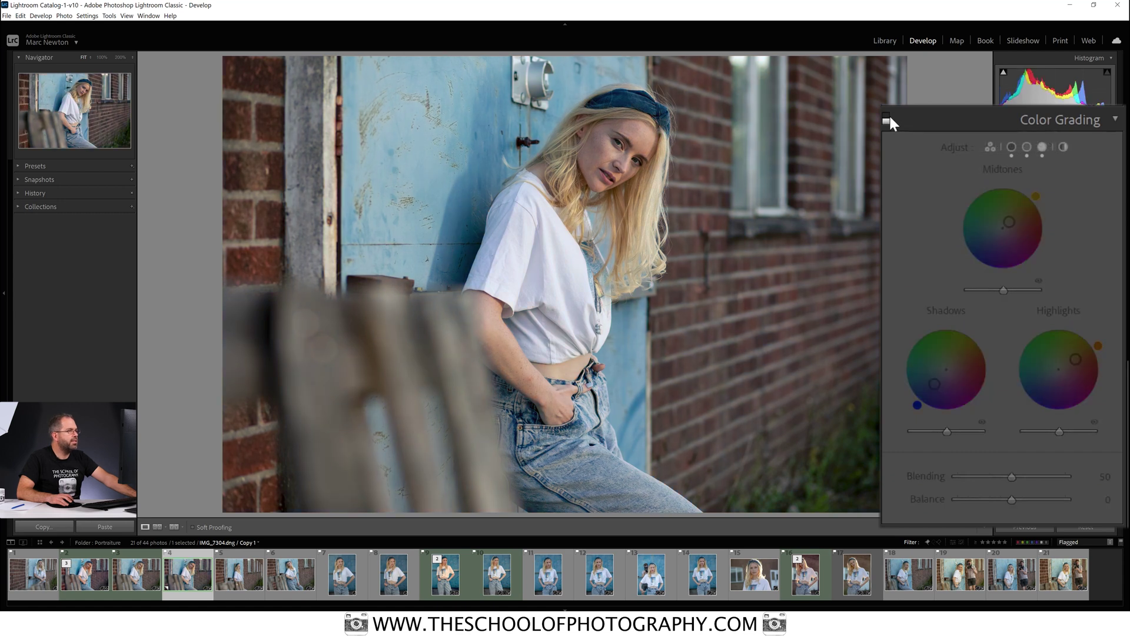
pyautogui.click(887, 118)
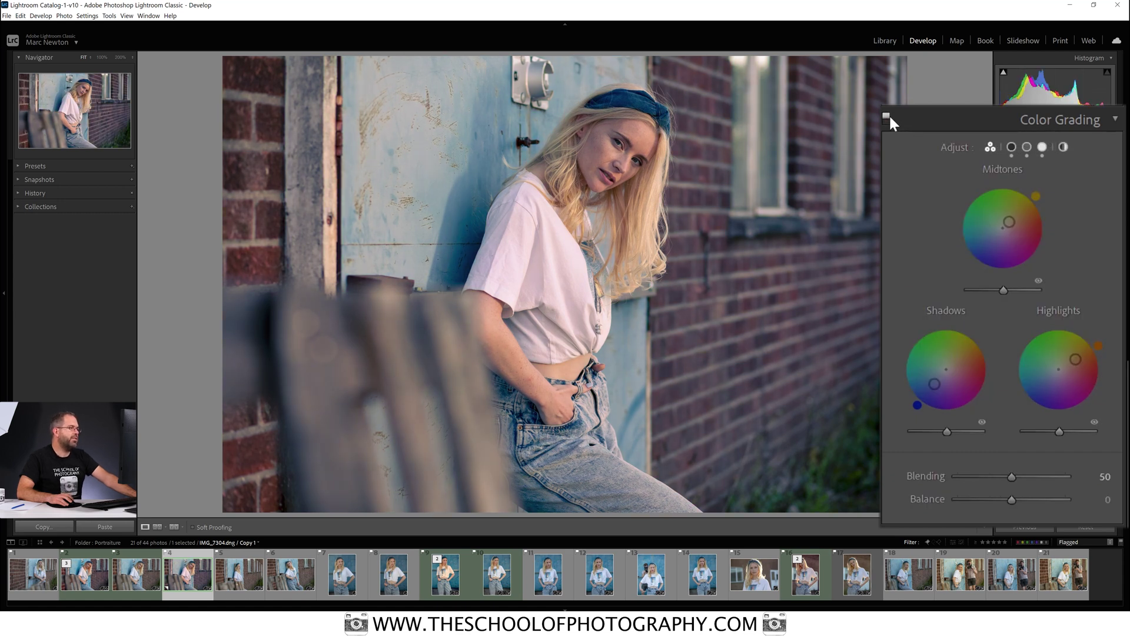
pyautogui.click(887, 119)
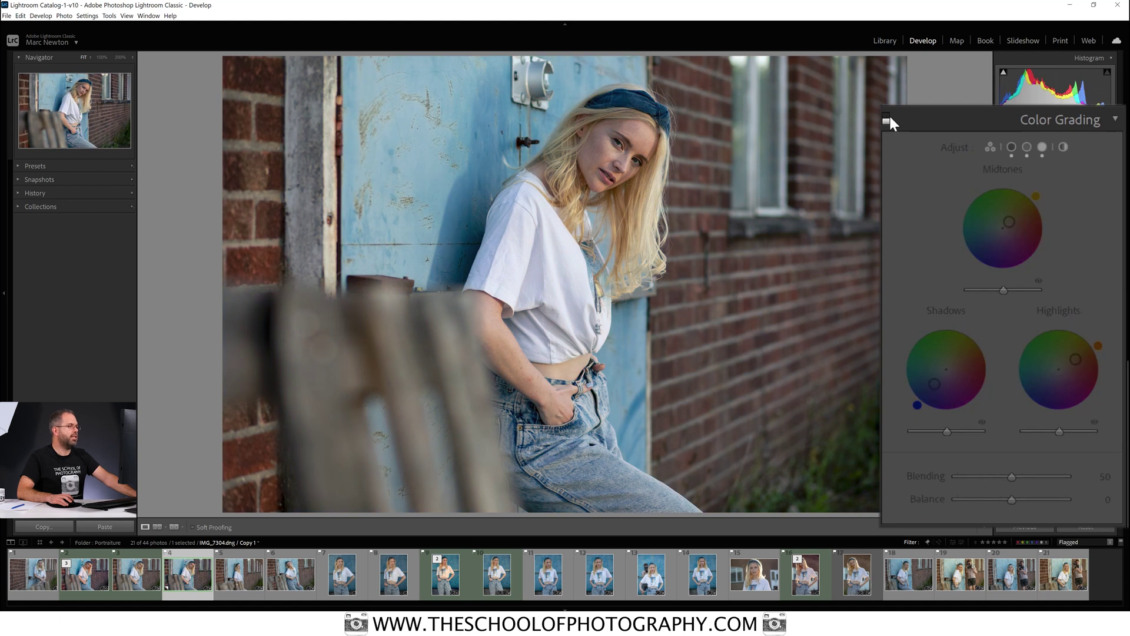
pyautogui.click(887, 118)
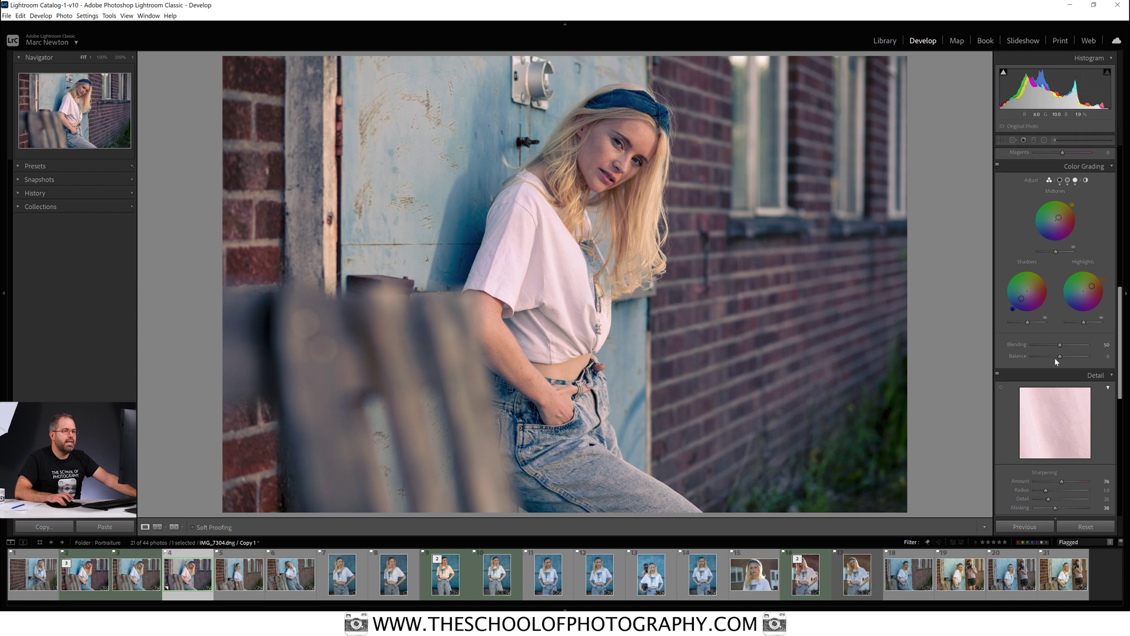
# Set HSL saturation to orange +13, yellow +17, green -68, aqua -33 and blue +14, and compare the photo before and after.
pyautogui.scroll(4, 1056, 361)
pyautogui.scroll(-2, 1056, 330)
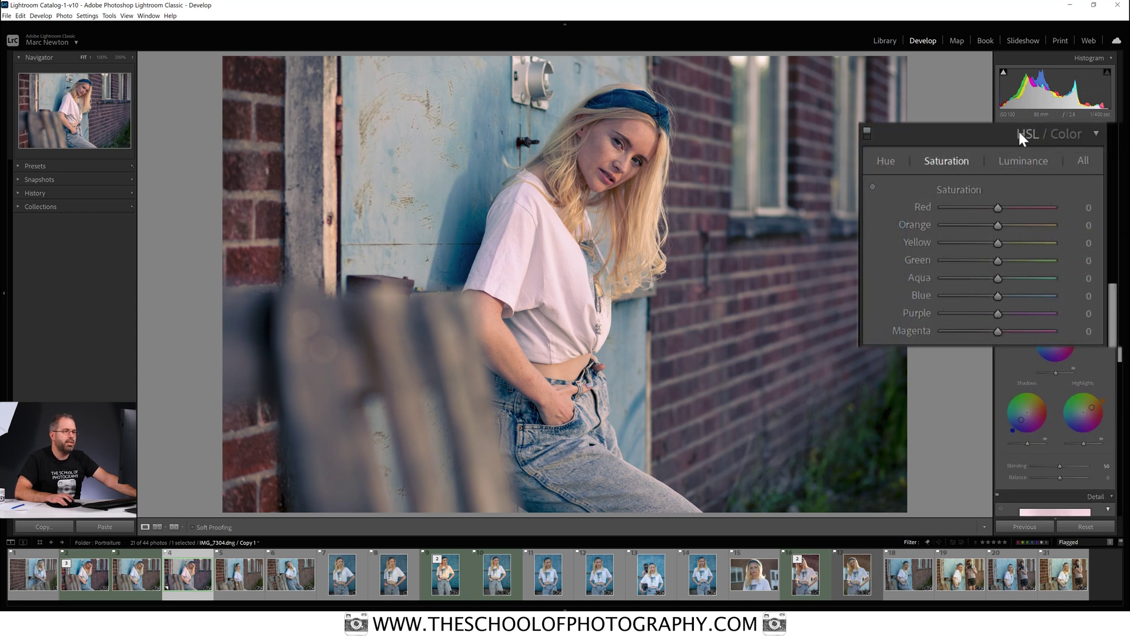
pyautogui.moveTo(997, 263); pyautogui.dragTo(982, 281)
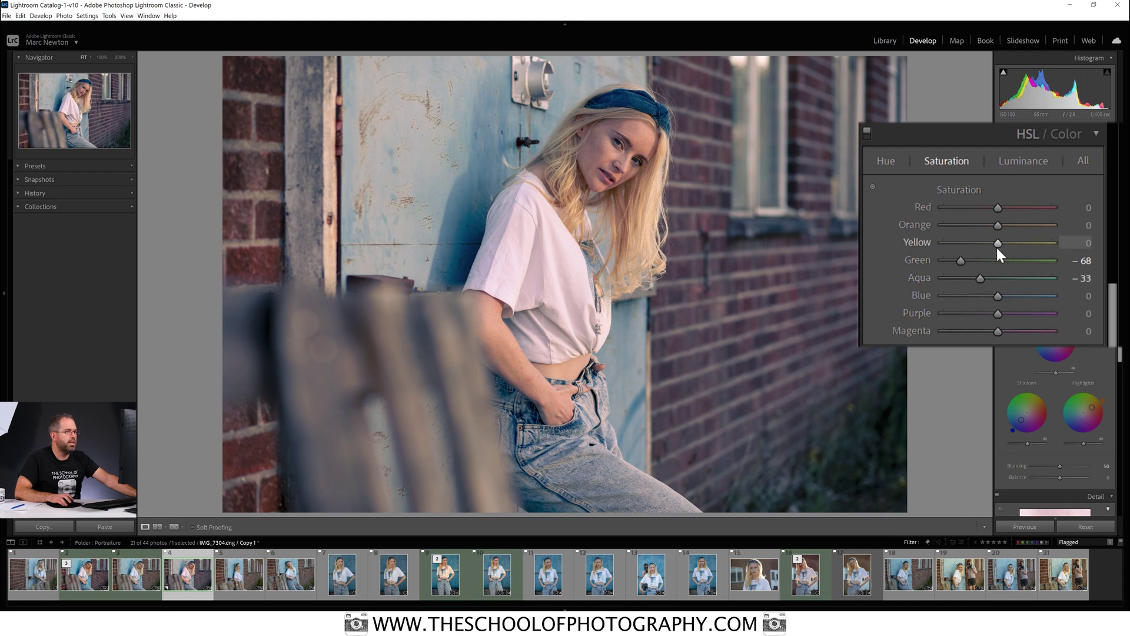
pyautogui.moveTo(995, 243)
pyautogui.mouseDown()
pyautogui.moveTo(964, 242)
pyautogui.moveTo(1009, 246)
pyautogui.moveTo(983, 245)
pyautogui.moveTo(1011, 245)
pyautogui.moveTo(1006, 224)
pyautogui.mouseUp()
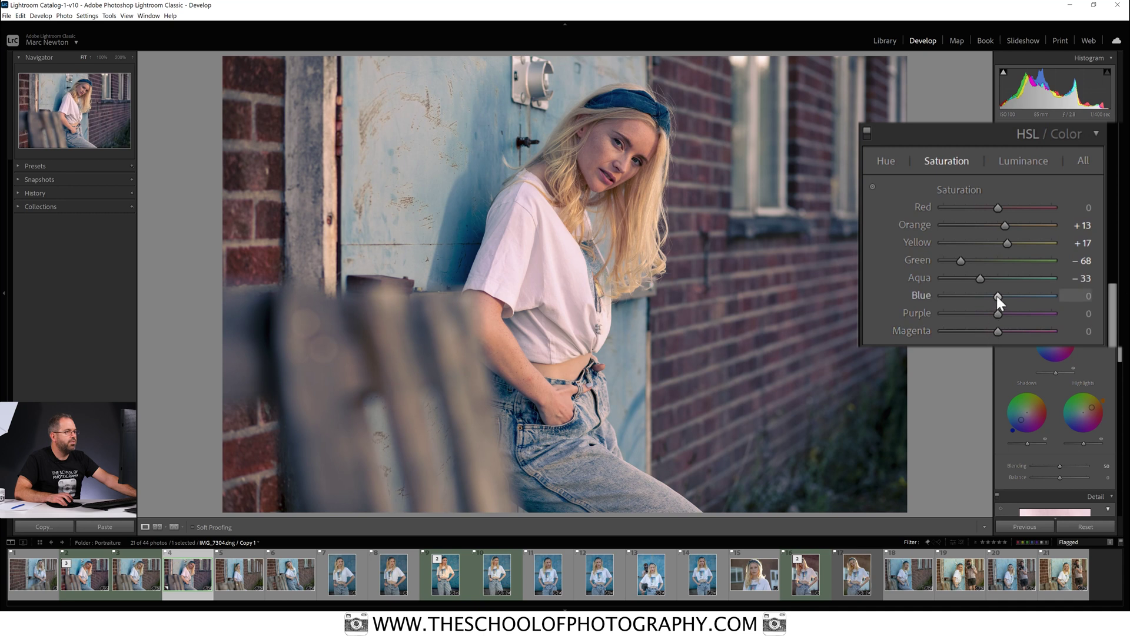
pyautogui.moveTo(997, 295)
pyautogui.mouseDown()
pyautogui.moveTo(1022, 293)
pyautogui.moveTo(999, 296)
pyautogui.mouseUp()
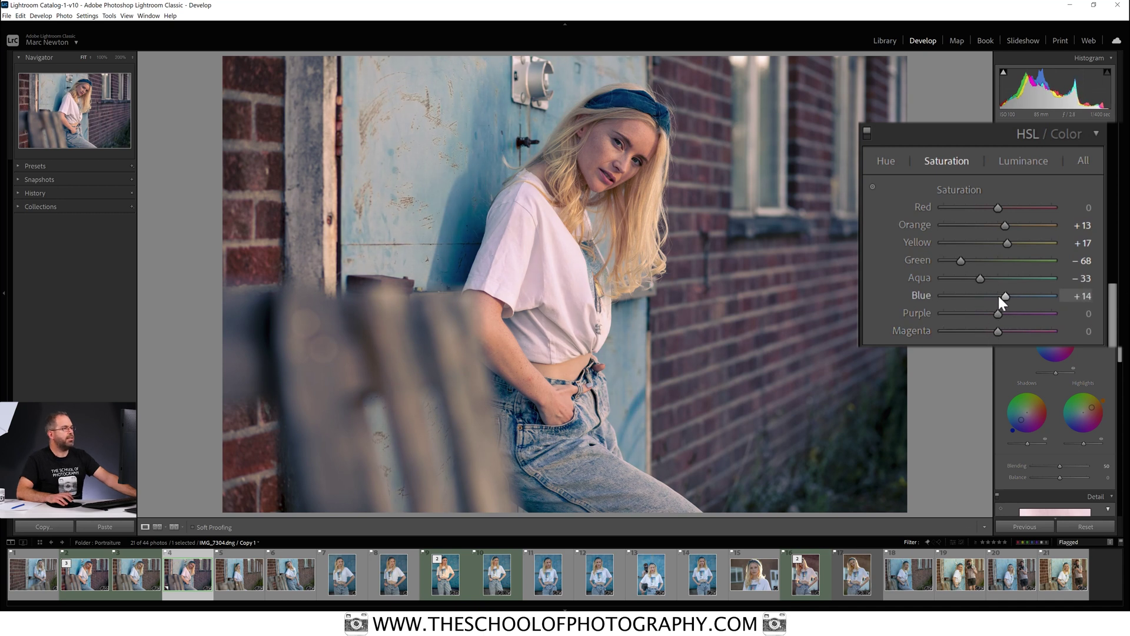
pyautogui.click(174, 527)
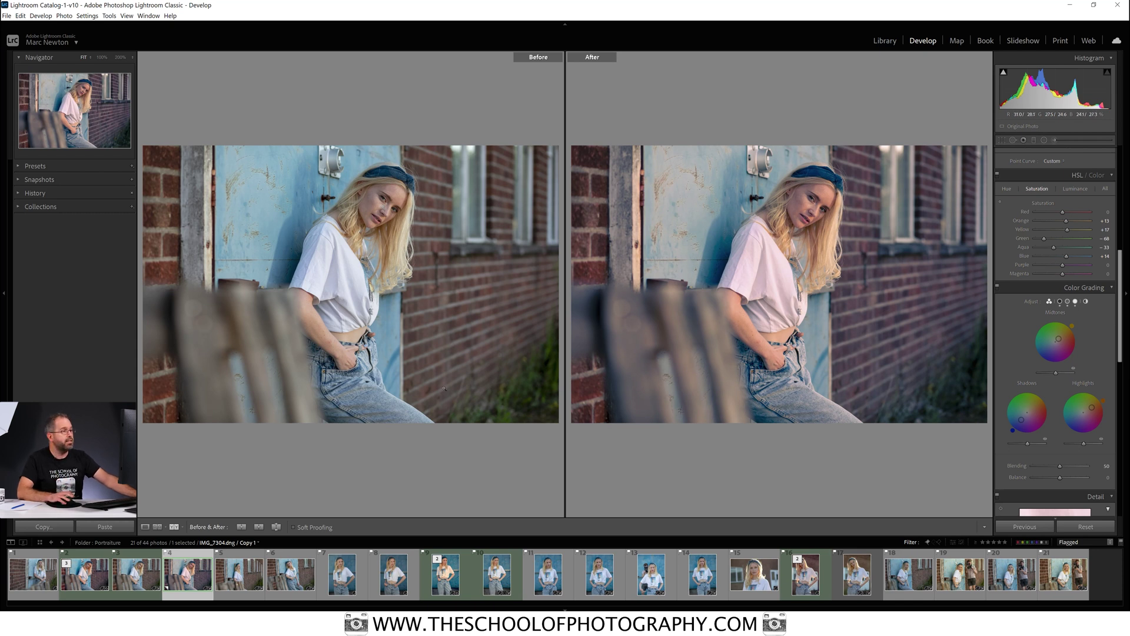
pyautogui.click(790, 224)
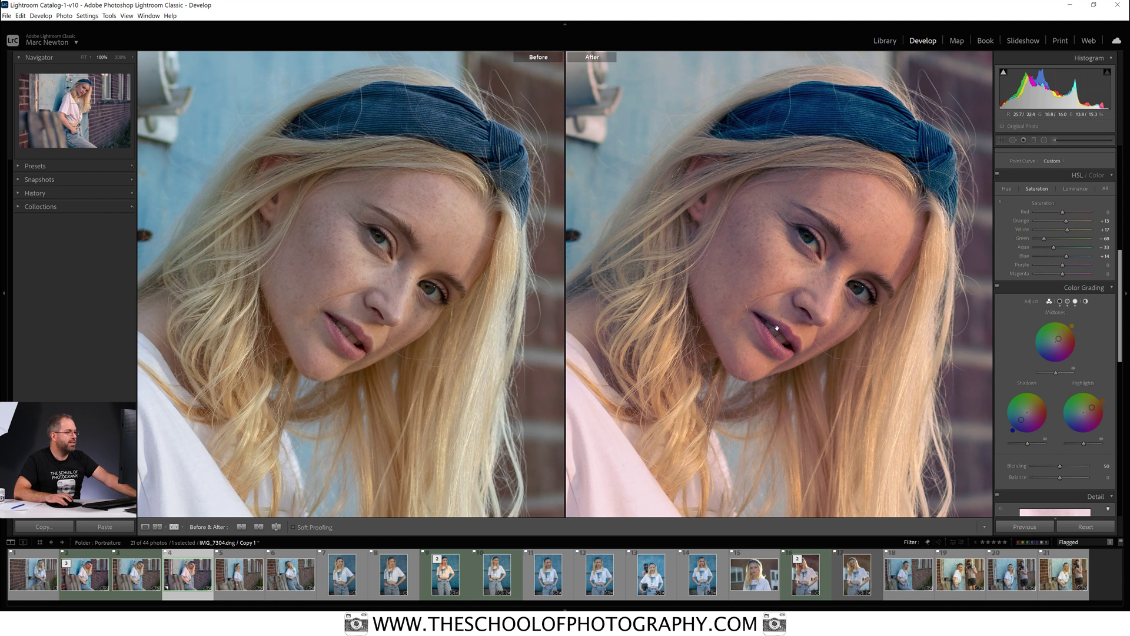
pyautogui.press('z')
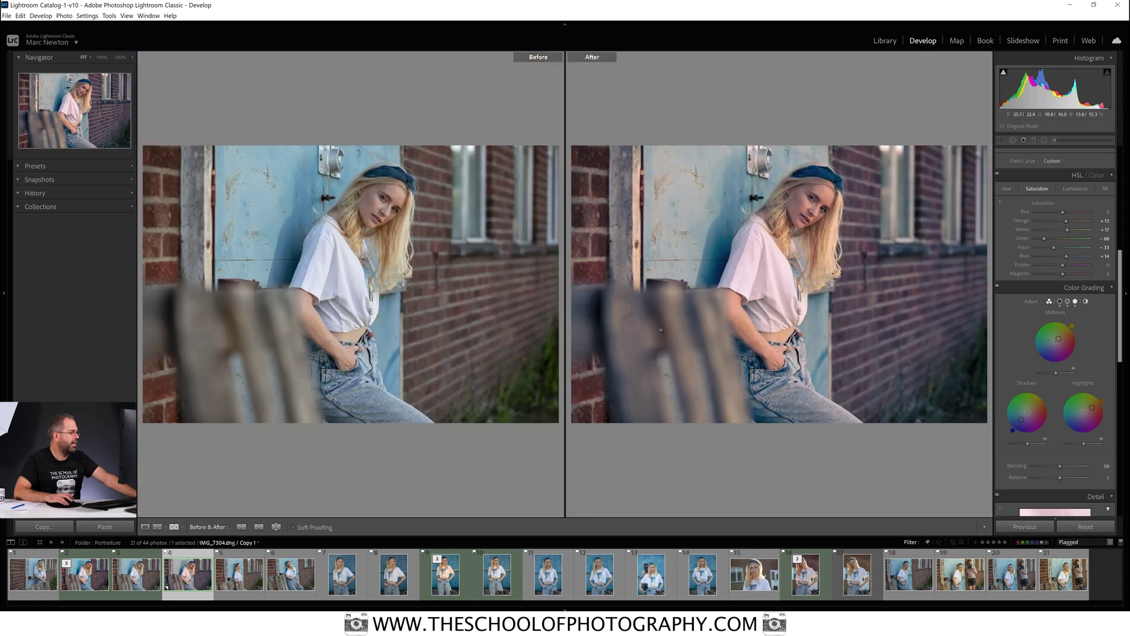
pyautogui.click(145, 527)
# Shape the tone curve into a contrast S-curve, raising the upper point and lowering the shadow point to input 67, output 57.
pyautogui.scroll(3, 1117, 272)
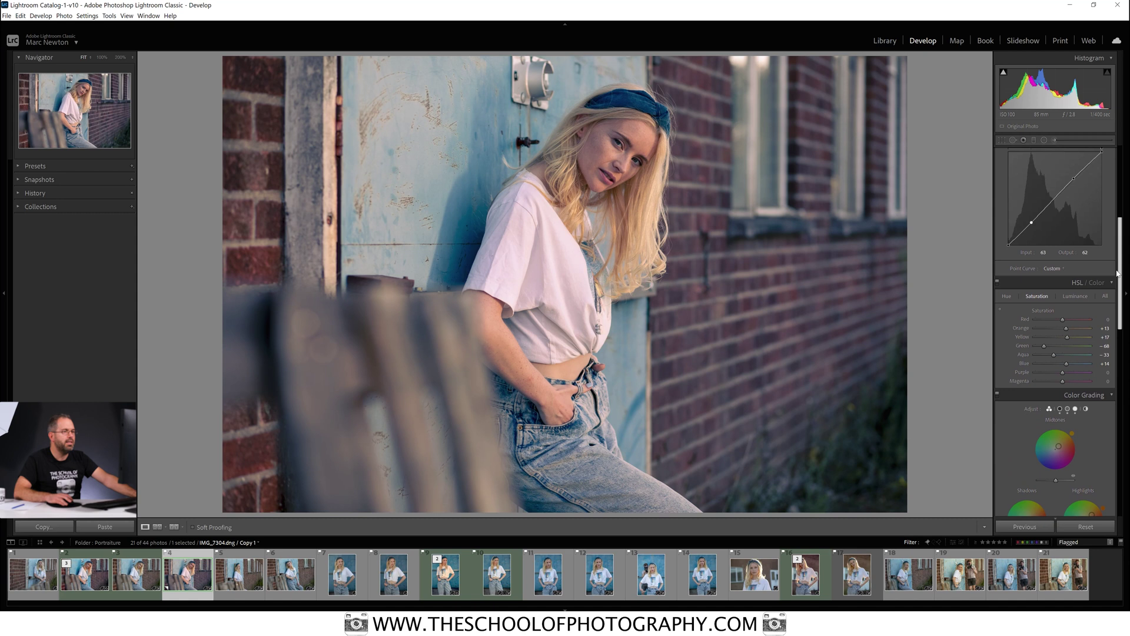
pyautogui.scroll(2, 1117, 273)
pyautogui.moveTo(1039, 259); pyautogui.dragTo(1036, 256)
pyautogui.moveTo(955, 347); pyautogui.dragTo(958, 348)
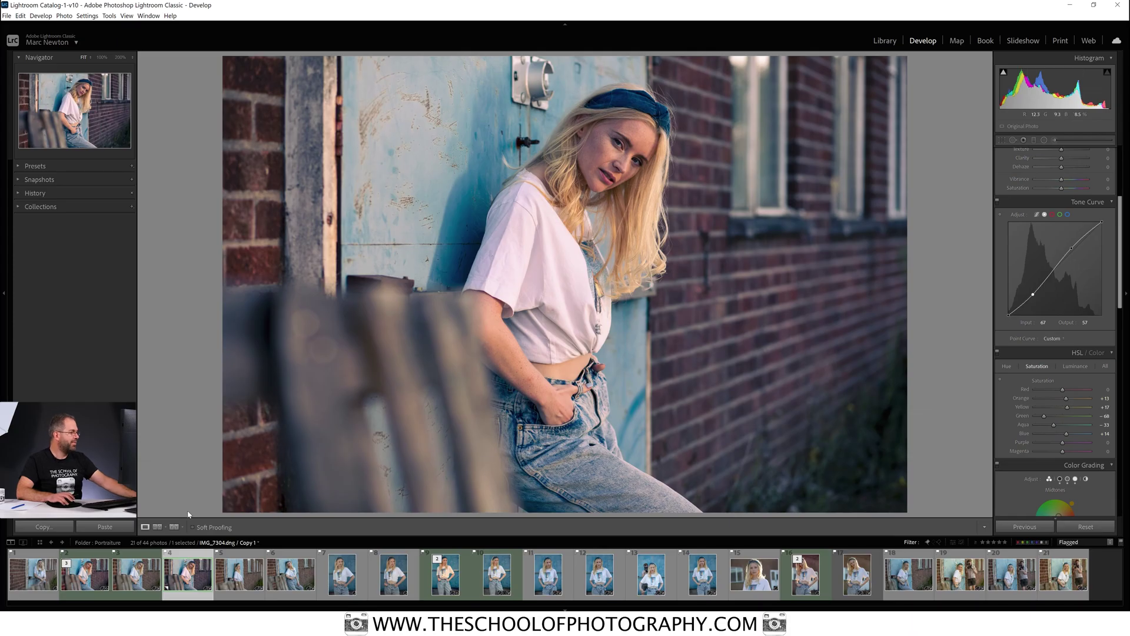
# Compare IMG_7304-Edit.psd with the graded virtual copy of IMG_7304.dng, both as a whole and close up on the face.
pyautogui.click(82, 578)
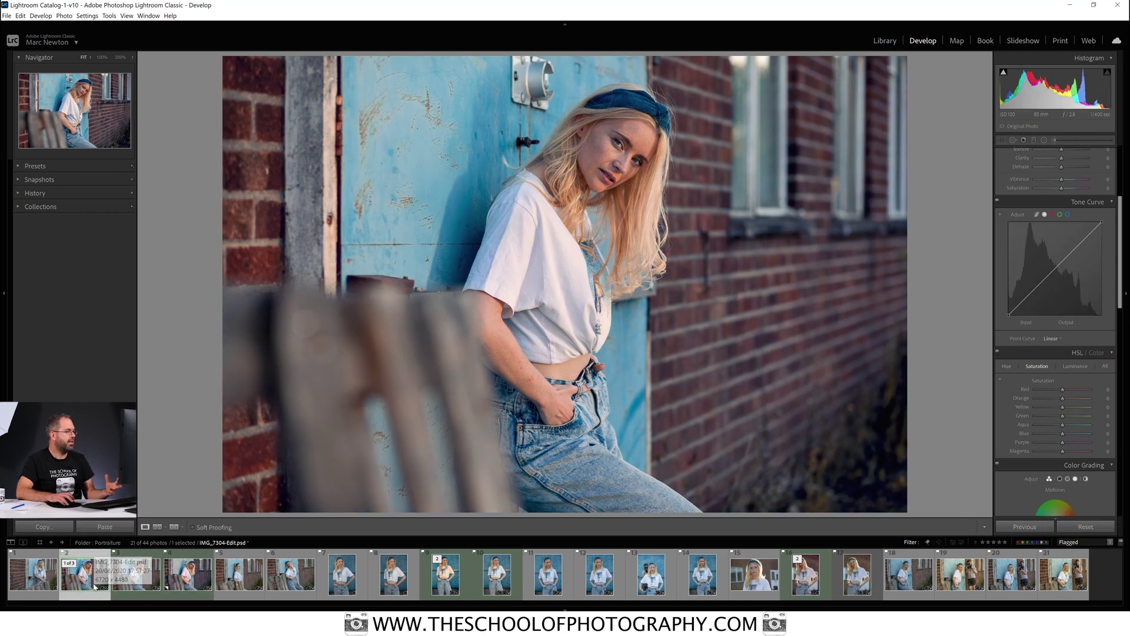
pyautogui.click(187, 579)
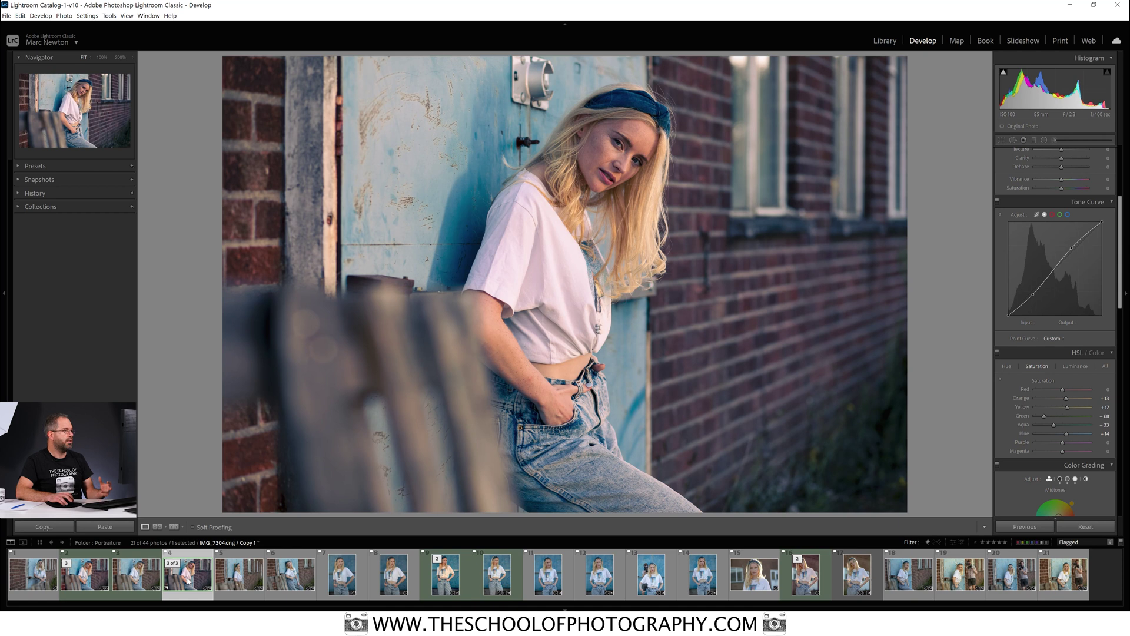
pyautogui.click(91, 580)
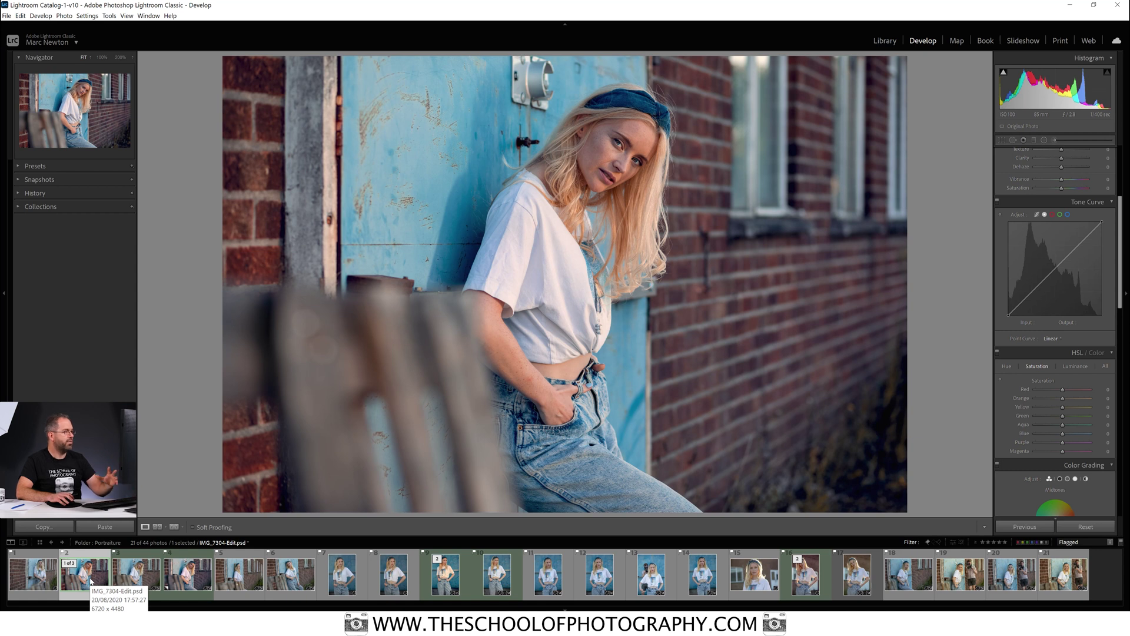
pyautogui.click(193, 577)
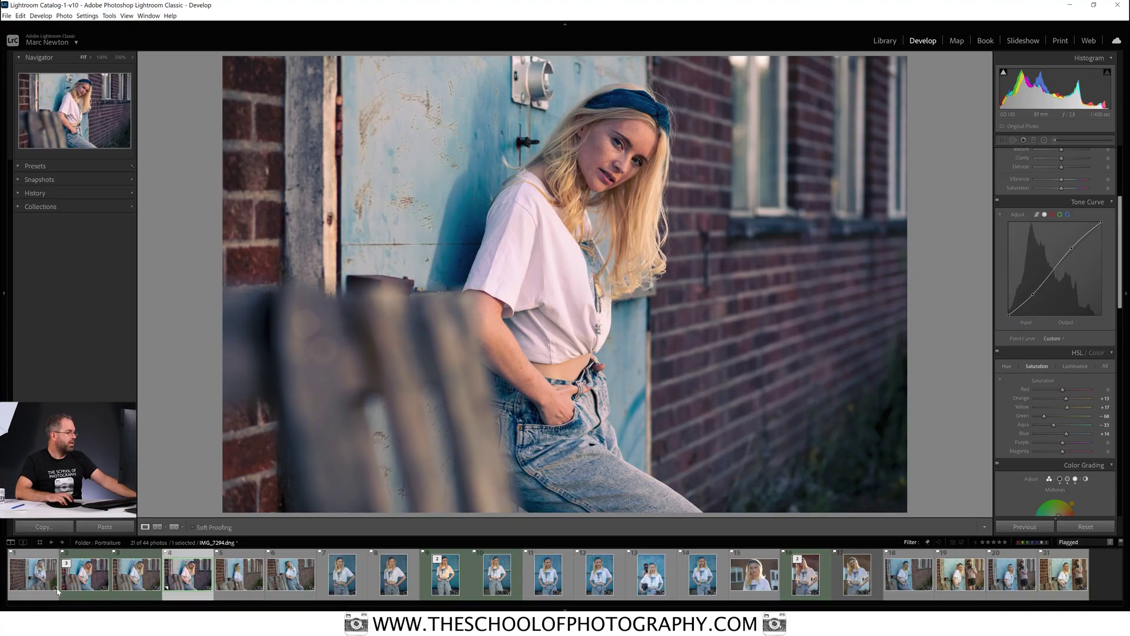
pyautogui.click(74, 581)
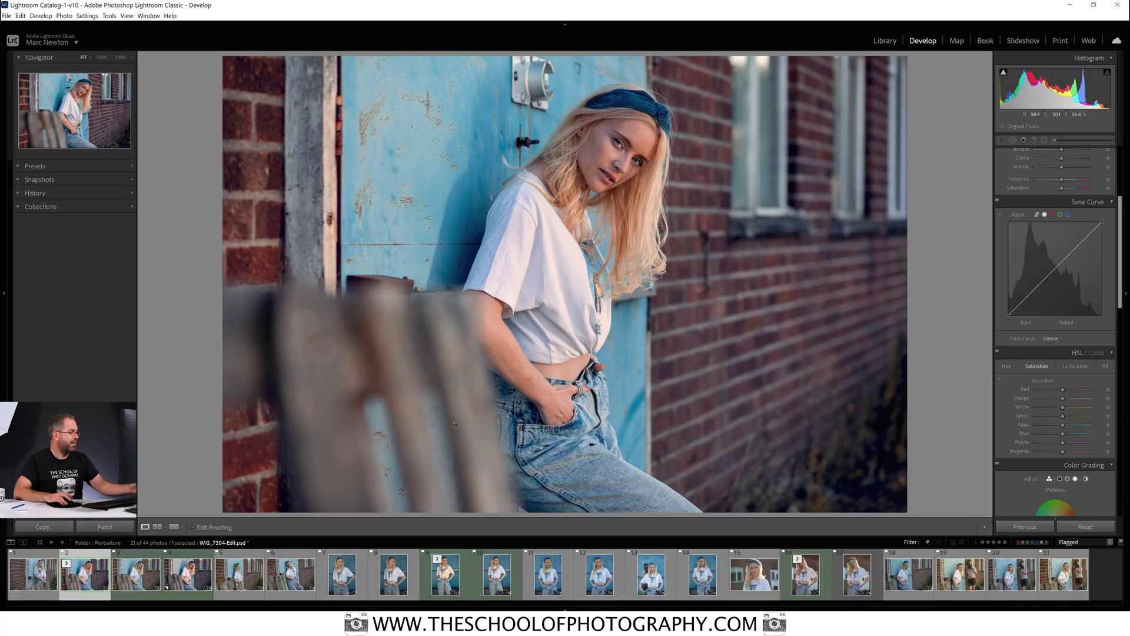
pyautogui.click(199, 576)
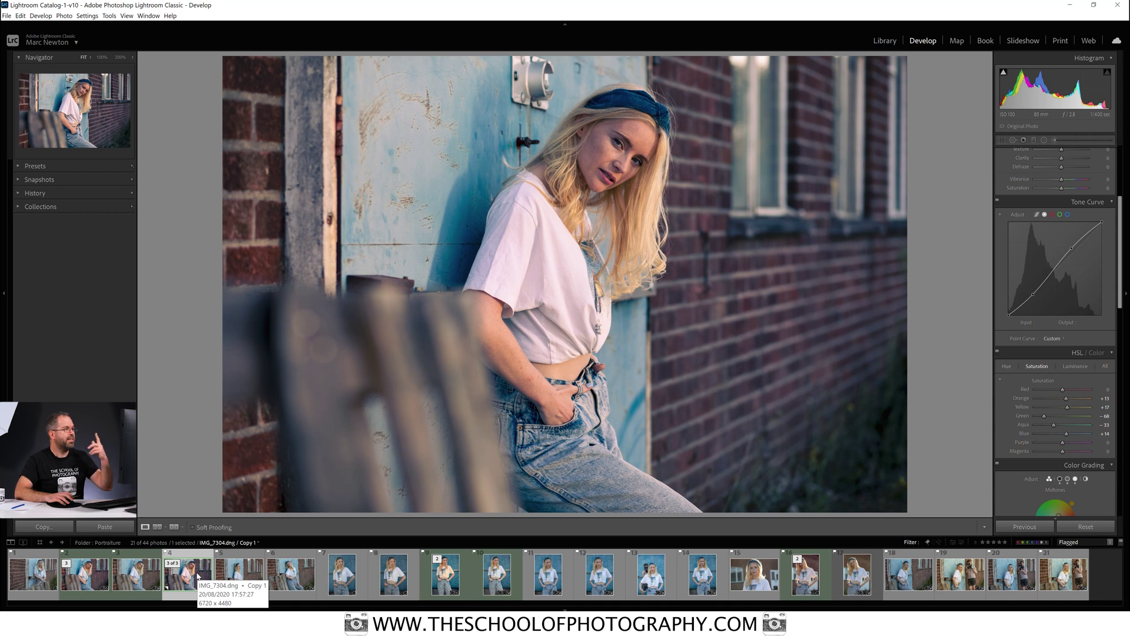
pyautogui.click(93, 583)
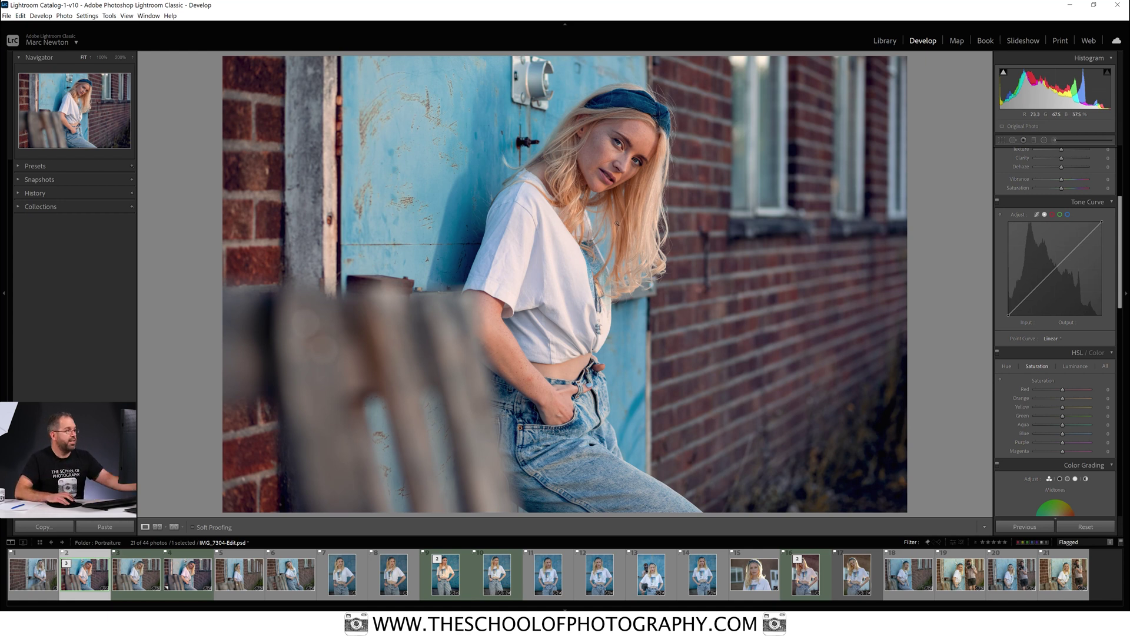
pyautogui.moveTo(619, 153); pyautogui.dragTo(601, 208)
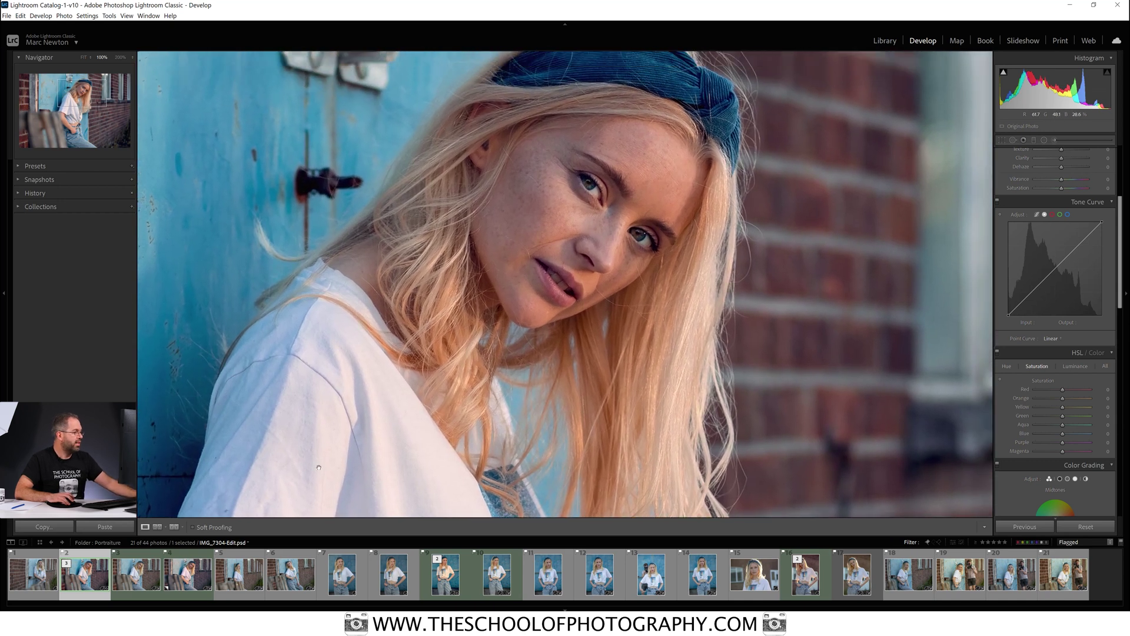
pyautogui.click(188, 574)
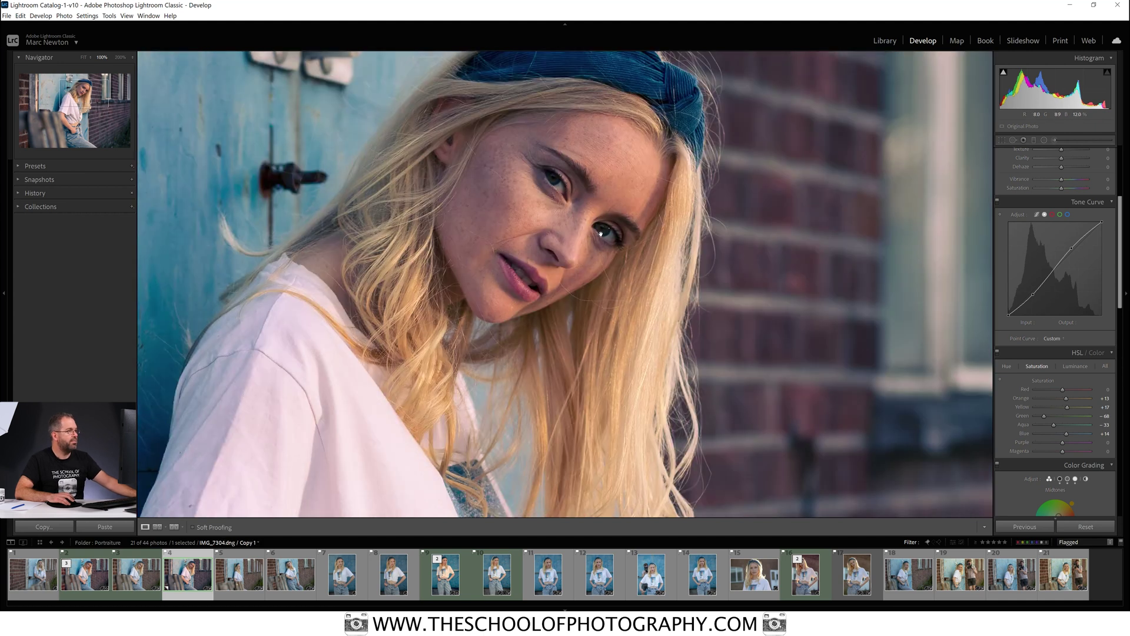
# Compare the close-up of the face in IMG_7304-Edit.psd with the graded virtual copy again, and return the copy to the full-photo view.
pyautogui.click(89, 578)
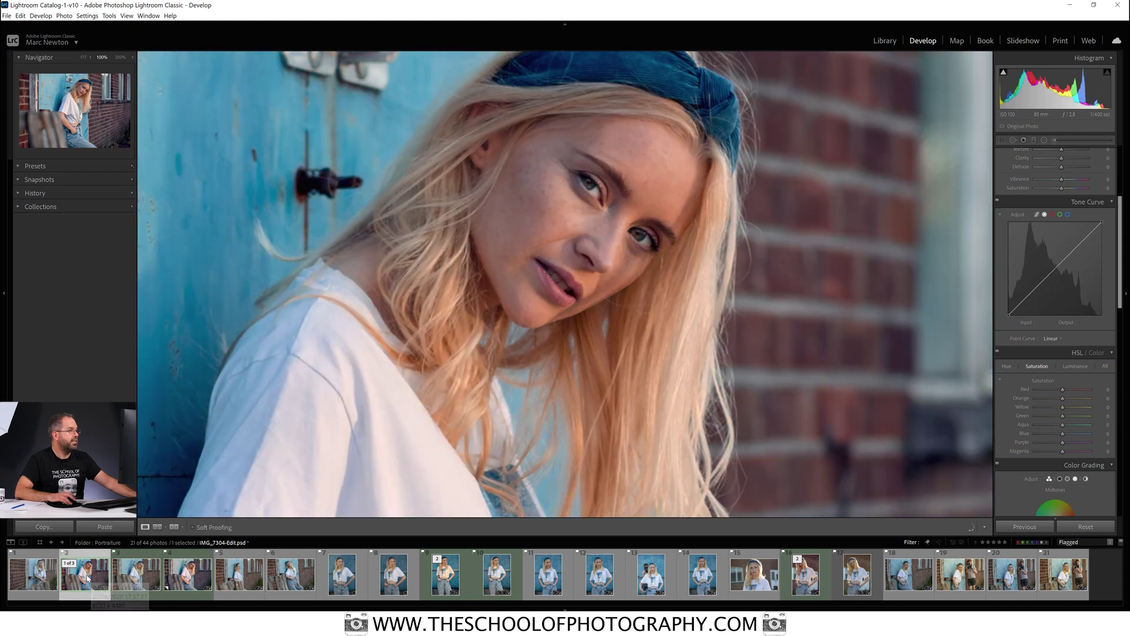
pyautogui.click(191, 580)
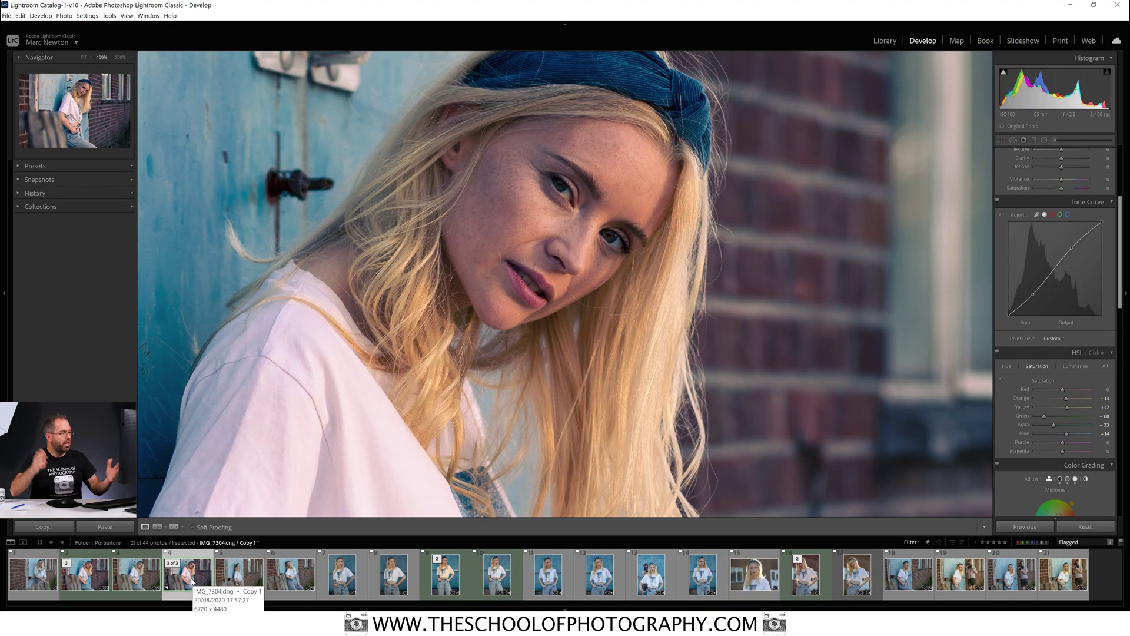
pyautogui.click(559, 307)
pyautogui.click(560, 308)
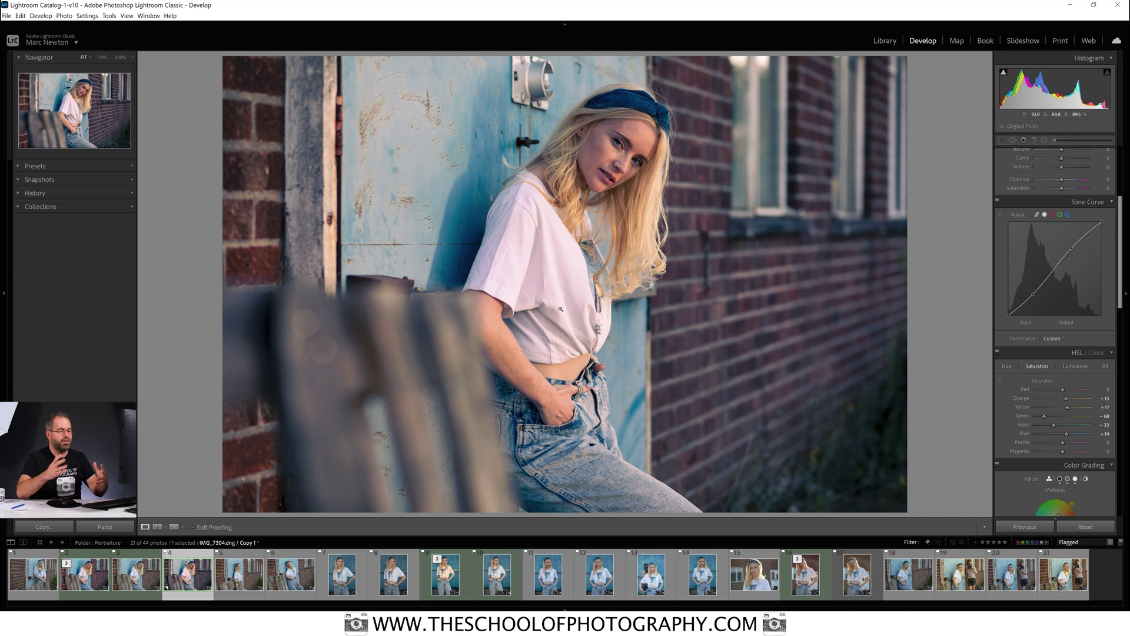
# View the graded copy's before and after side by side, and compare it in single-photo view with IMG_7304-Edit.psd.
pyautogui.click(174, 527)
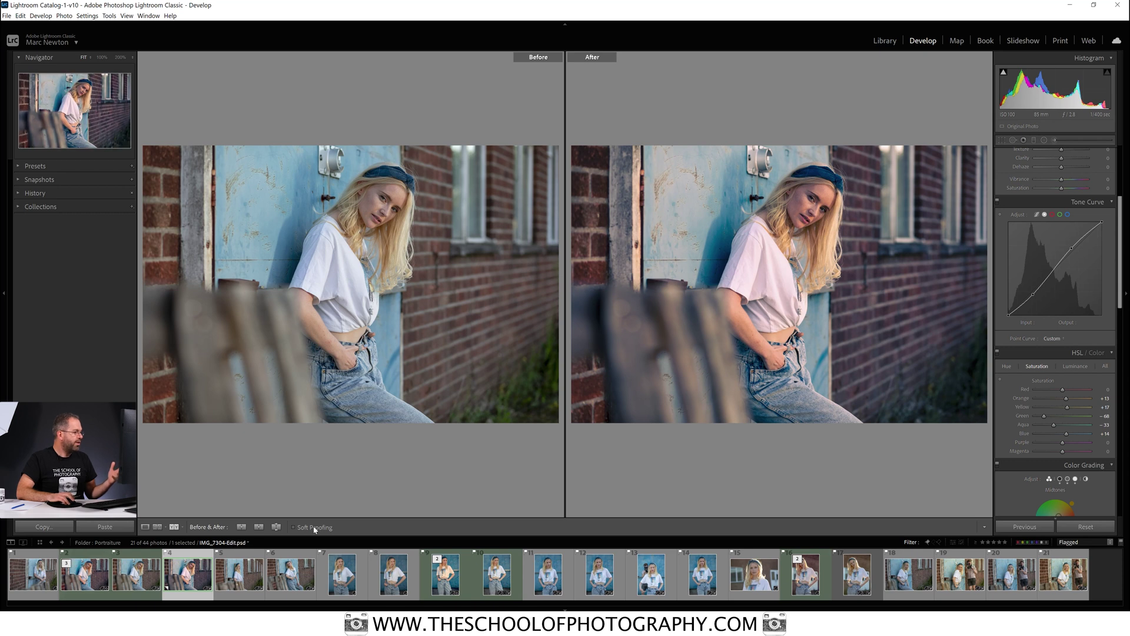
pyautogui.click(145, 526)
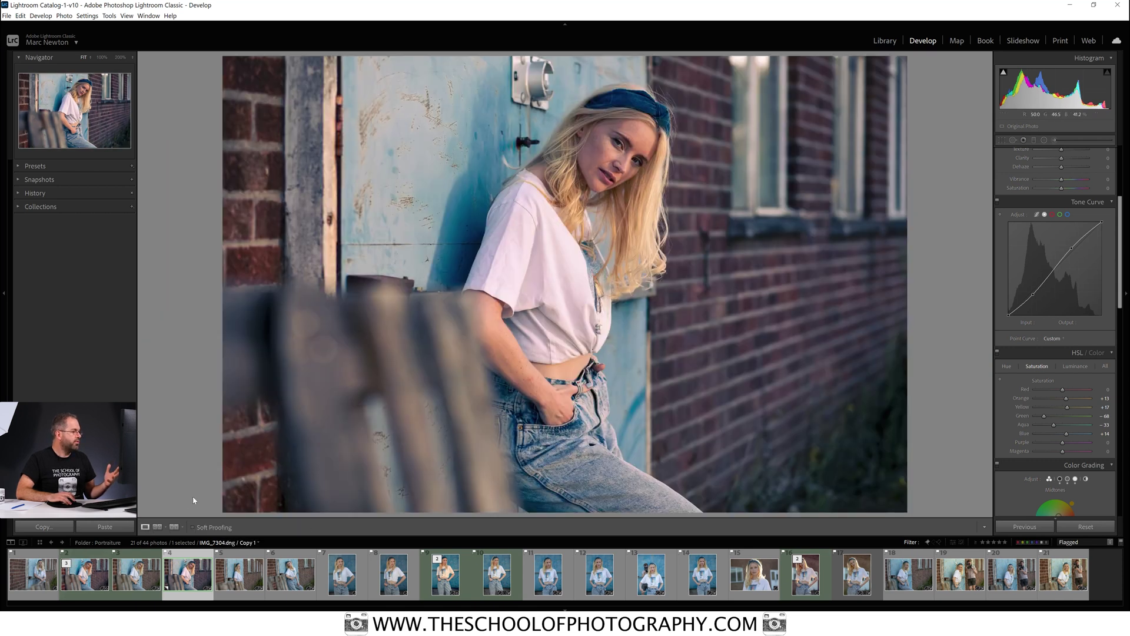
pyautogui.click(87, 586)
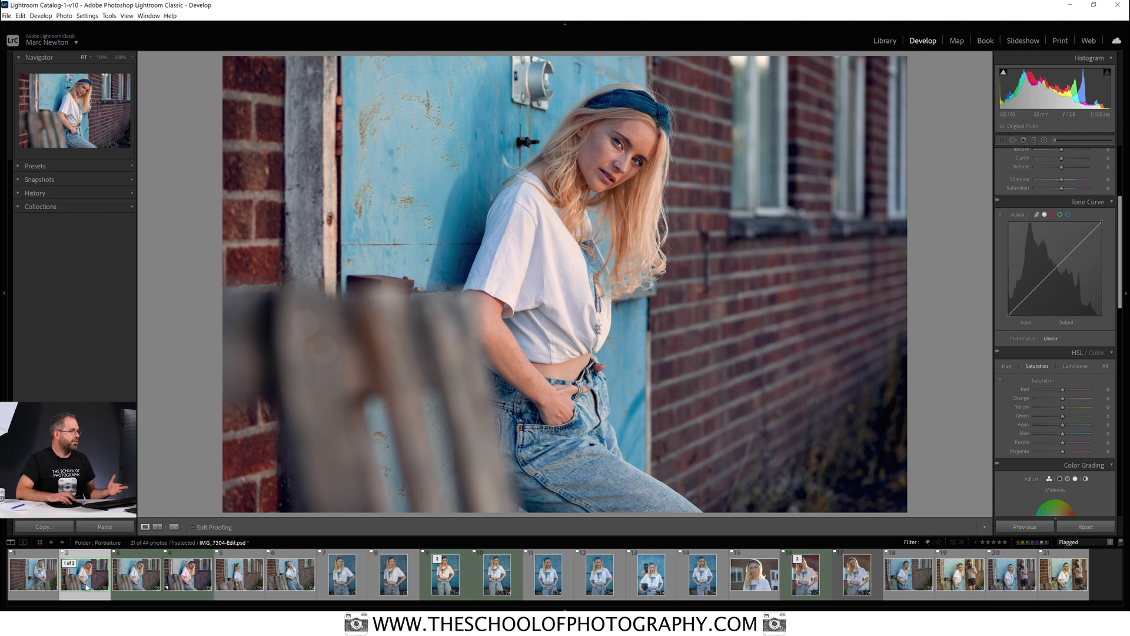